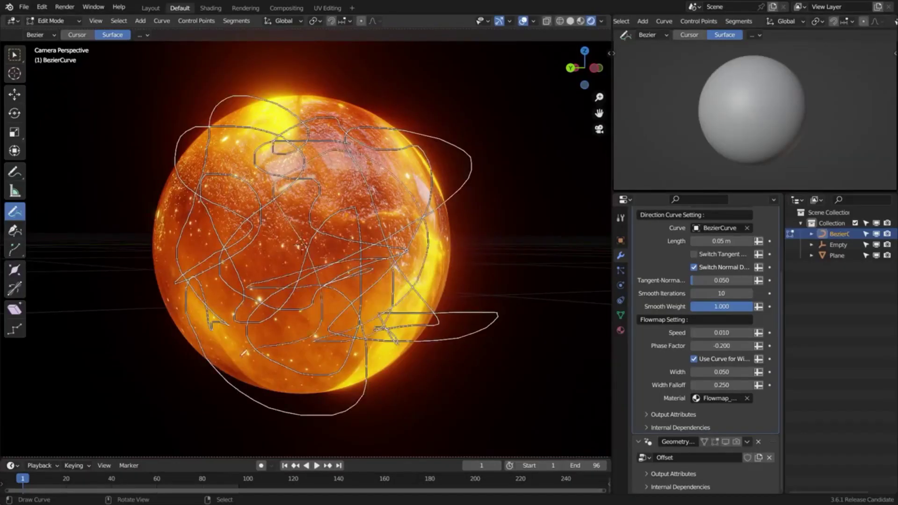
Step: Draw a Bezier flow curve across the glowing sphere
left_click_drag(244, 352, 320, 247)
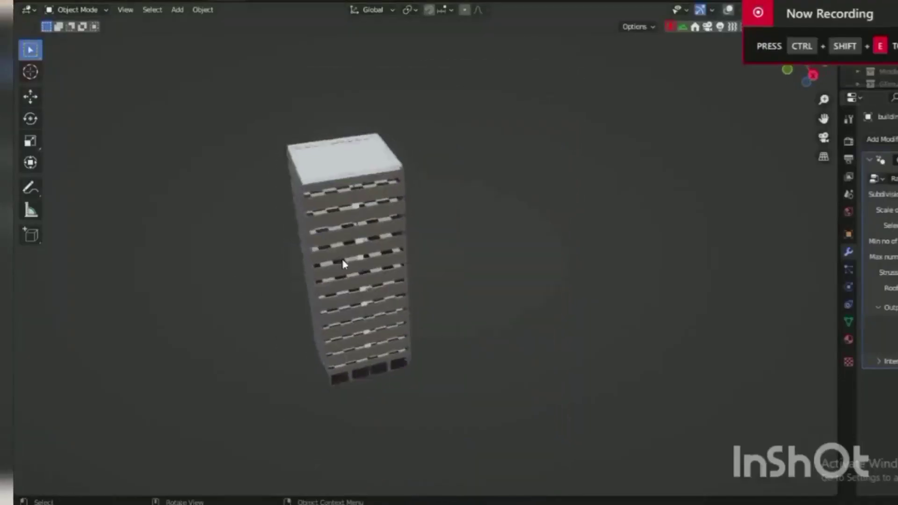
scroll(305, 191, "up", 10)
Step: Orbit around the tower to inspect its interior floor, roof and lit facade
mouse_move(304, 191)
middle_mouse_down()
mouse_move(235, 173)
mouse_move(391, 176)
mouse_move(341, 251)
middle_mouse_up()
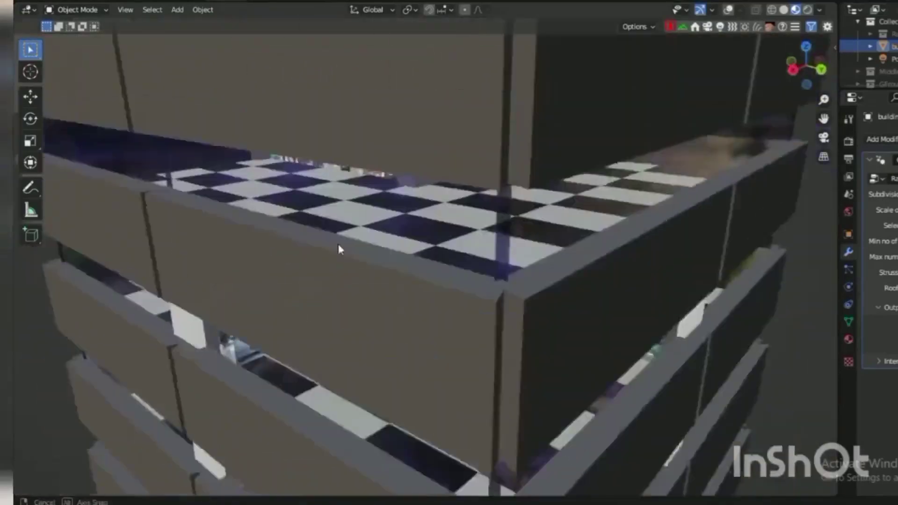
scroll(341, 250, "up", 5)
mouse_move(445, 195)
middle_mouse_down()
mouse_move(548, 168)
mouse_move(322, 165)
mouse_move(469, 289)
mouse_move(307, 253)
mouse_move(169, 310)
mouse_move(396, 294)
mouse_move(414, 330)
middle_mouse_up()
scroll(548, 168, "down", 4)
scroll(323, 165, "down", 2)
scroll(168, 310, "up", 8)
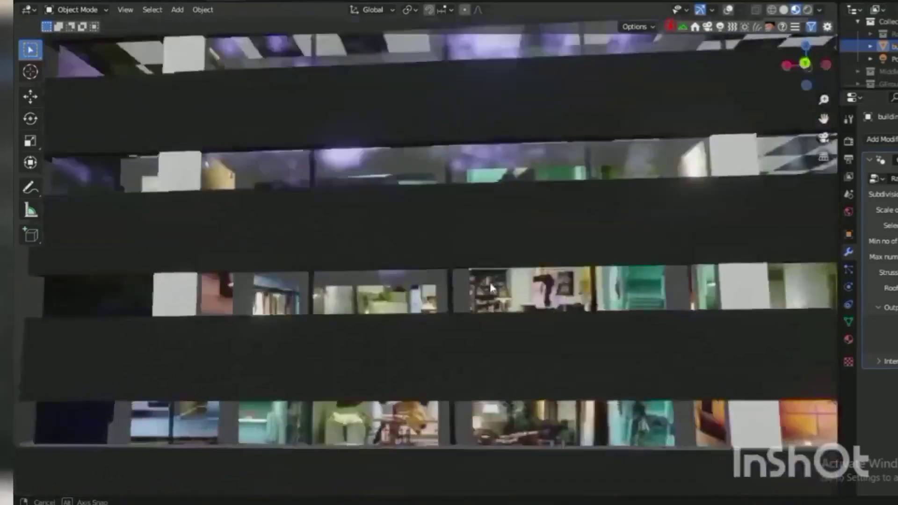
scroll(416, 332, "up", 5)
scroll(401, 341, "up", 2)
scroll(398, 328, "up", 4)
scroll(398, 329, "down", 3)
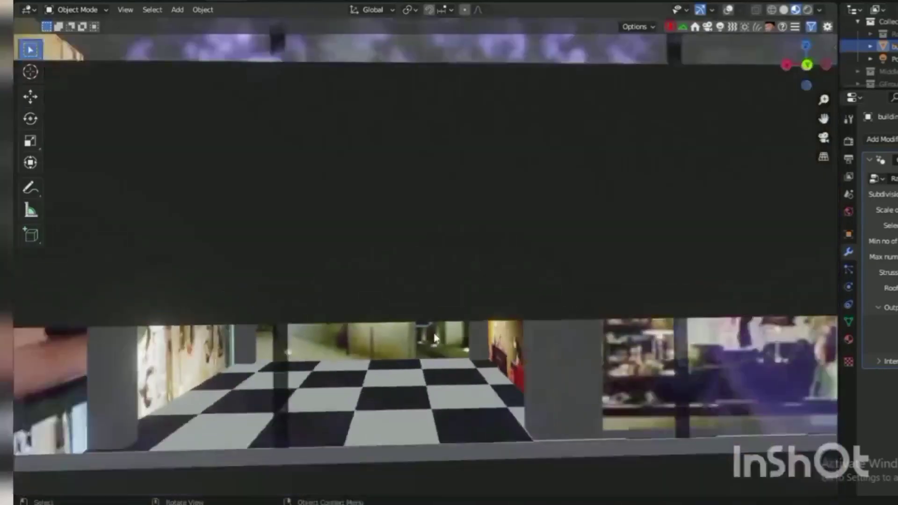
scroll(421, 324, "down", 5)
scroll(492, 309, "up", 2)
scroll(546, 298, "down", 5)
mouse_move(547, 297)
middle_mouse_down()
mouse_move(492, 266)
mouse_move(487, 191)
mouse_move(392, 212)
mouse_move(428, 231)
middle_mouse_up()
scroll(487, 191, "up", 3)
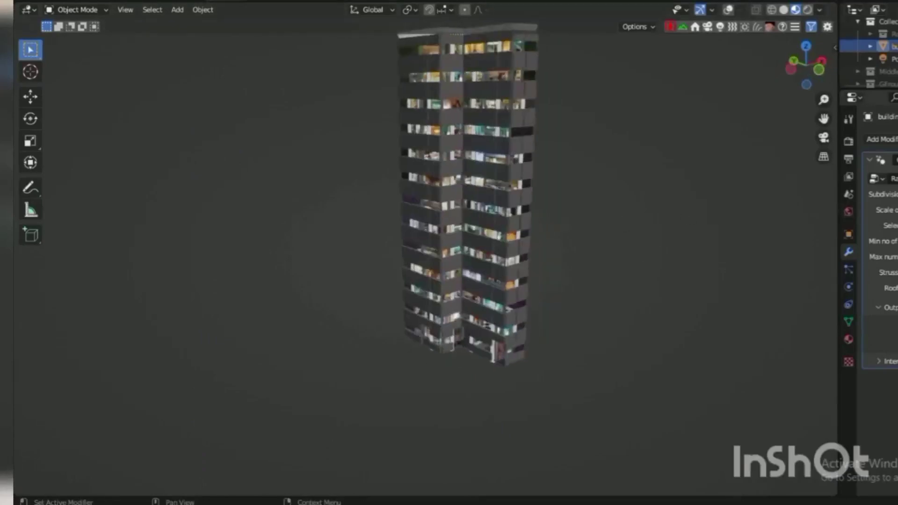
scroll(429, 232, "down", 3)
middle_click_drag(494, 353, 710, 284)
scroll(499, 261, "up", 5)
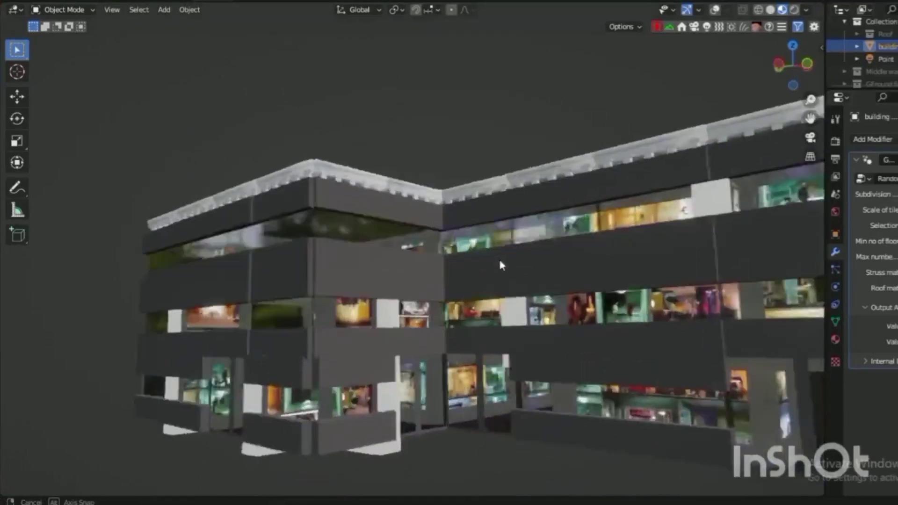
mouse_move(499, 261)
middle_mouse_down()
mouse_move(558, 264)
mouse_move(556, 281)
mouse_move(414, 281)
mouse_move(374, 329)
middle_mouse_up()
scroll(556, 281, "down", 3)
scroll(555, 282, "down", 2)
scroll(439, 288, "down", 3)
scroll(425, 285, "down", 2)
scroll(374, 330, "down", 2)
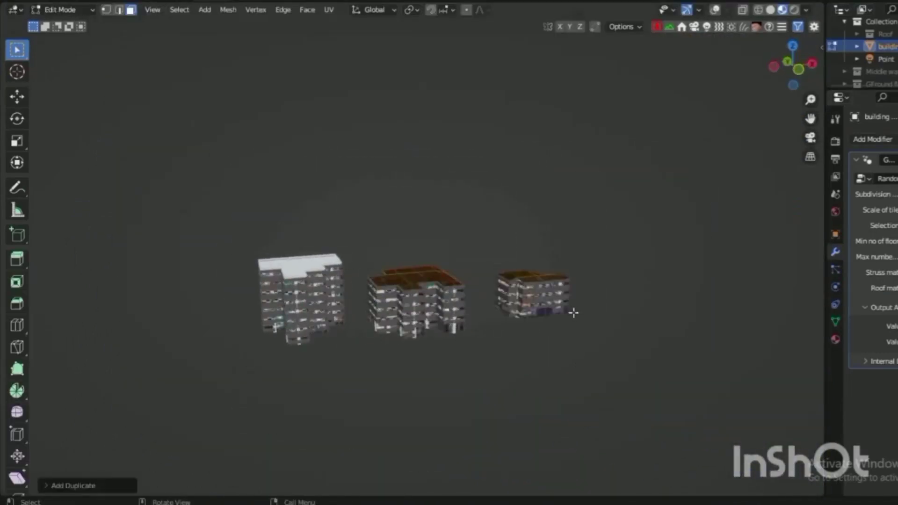
Step: Place a duplicated building beside the others and orbit out to view the cluster
left_click(804, 400)
middle_click_drag(804, 400, 719, 343)
scroll(719, 343, "down", 2)
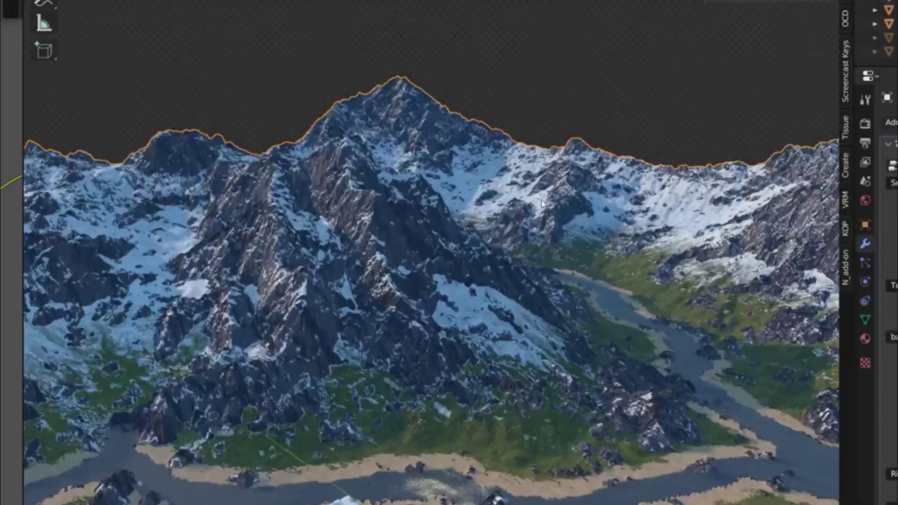
mouse_move(542, 205)
middle_mouse_down()
mouse_move(745, 238)
mouse_move(642, 274)
middle_mouse_up()
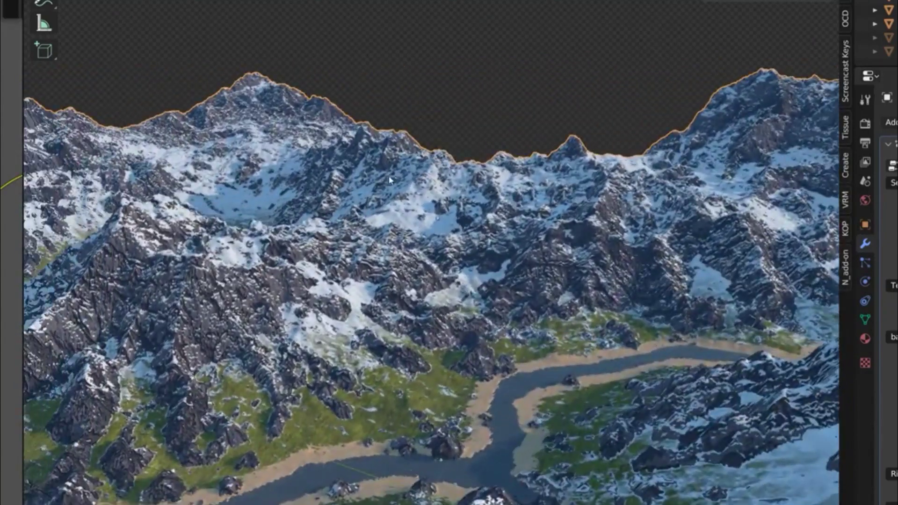
Step: Orbit across the snowy peaks, green valley and winding river to frame the twin peaks
middle_click_drag(389, 180, 406, 195)
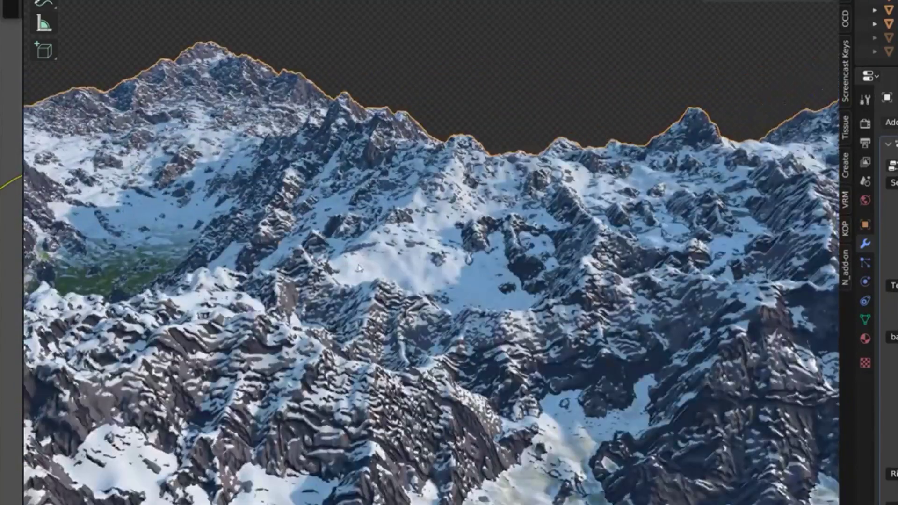
middle_click_drag(359, 267, 393, 281)
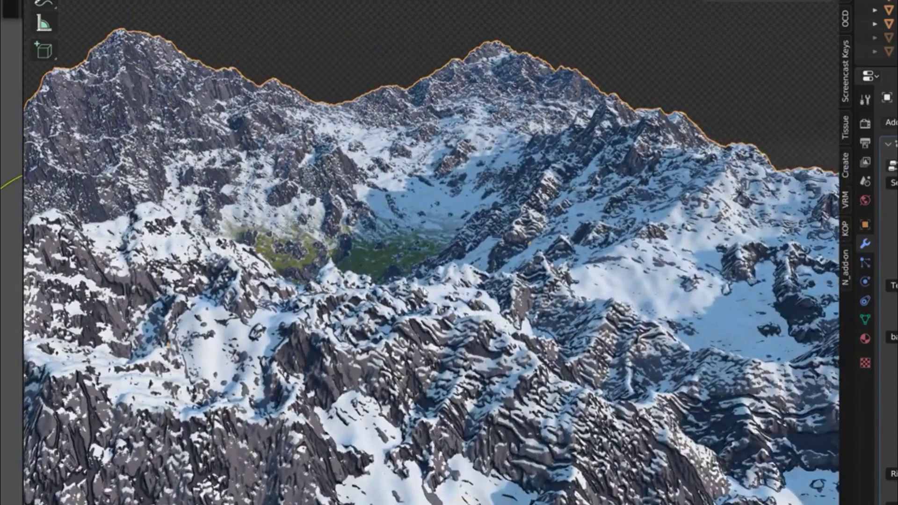
middle_click_drag(470, 281, 492, 246)
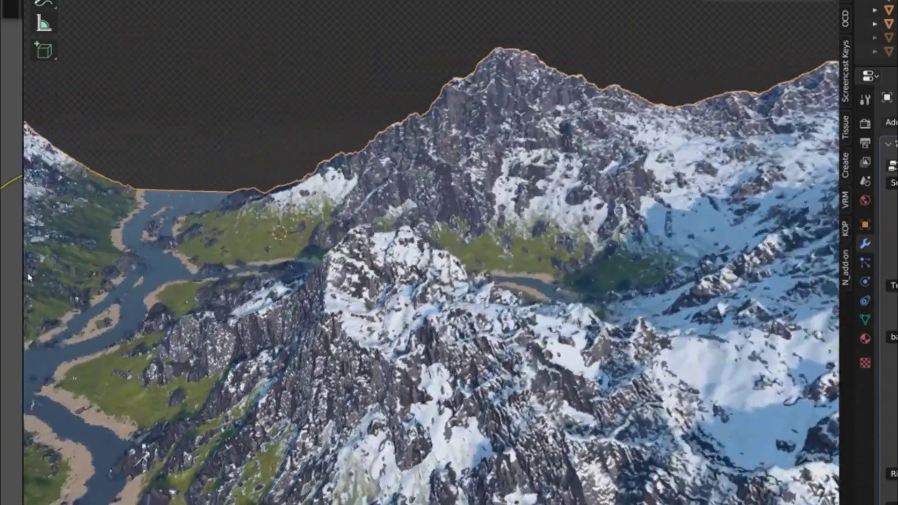
middle_click_drag(515, 198, 840, 281)
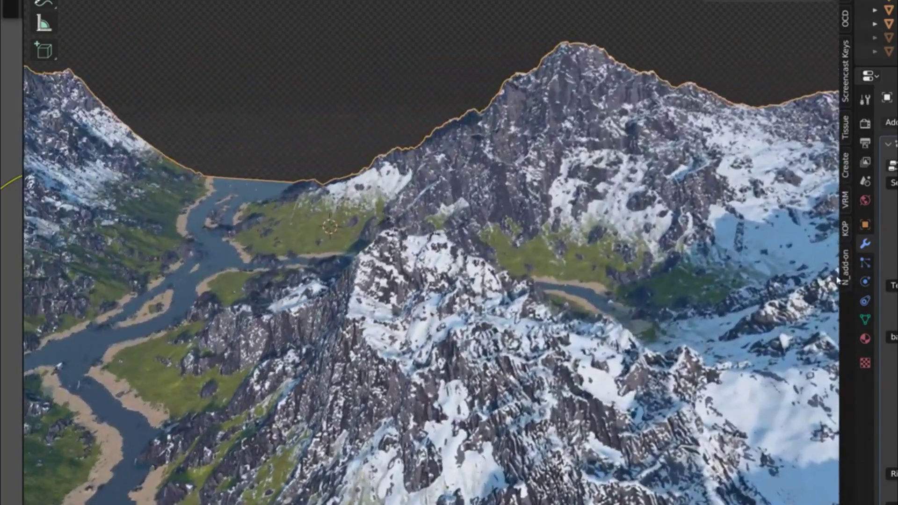
middle_click_drag(61, 219, 432, 253)
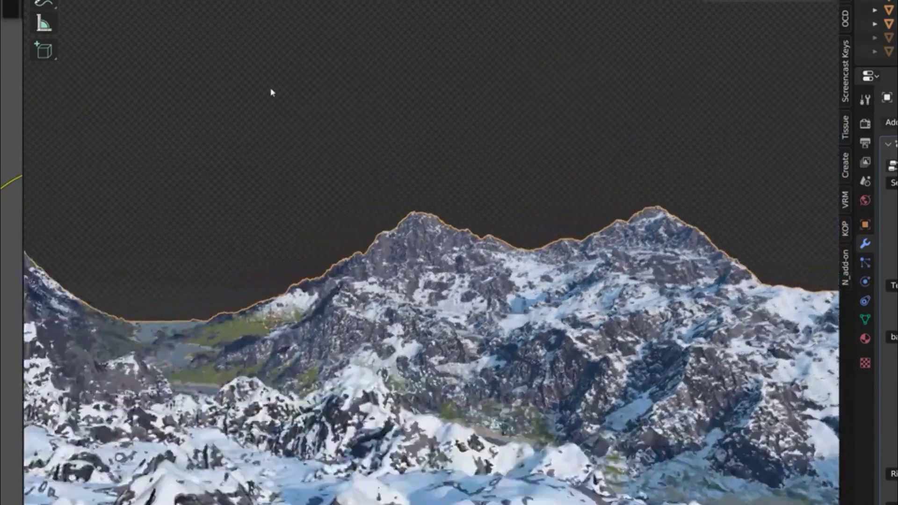
mouse_move(674, 105)
middle_mouse_down()
mouse_move(685, 181)
mouse_move(444, 231)
mouse_move(721, 269)
middle_mouse_up()
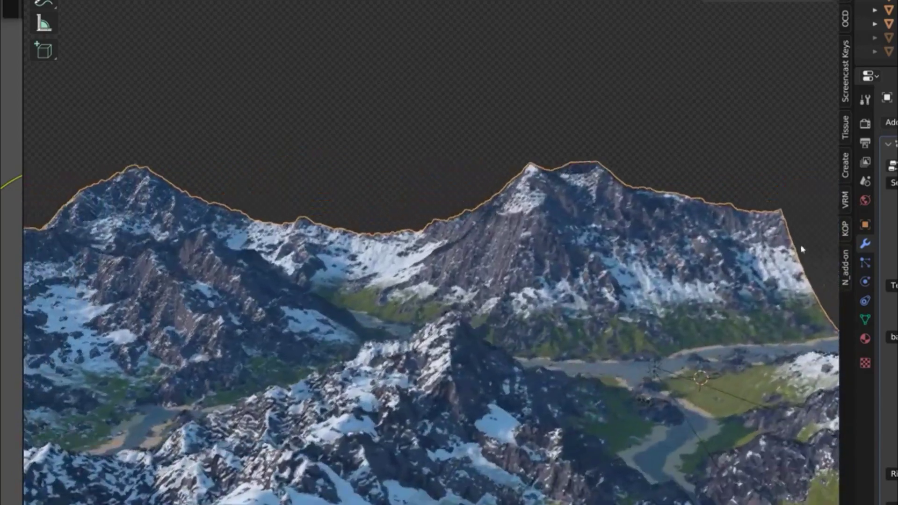
mouse_move(295, 269)
middle_mouse_down()
mouse_move(755, 226)
mouse_move(734, 232)
middle_mouse_up()
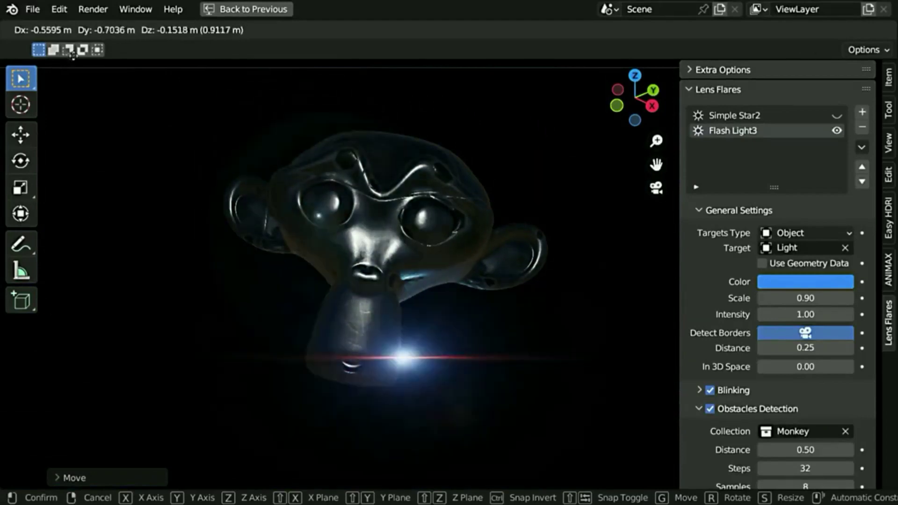
Step: Reposition the light and add the Anamorphic5 lens flare to it
left_click(361, 482)
key("g")
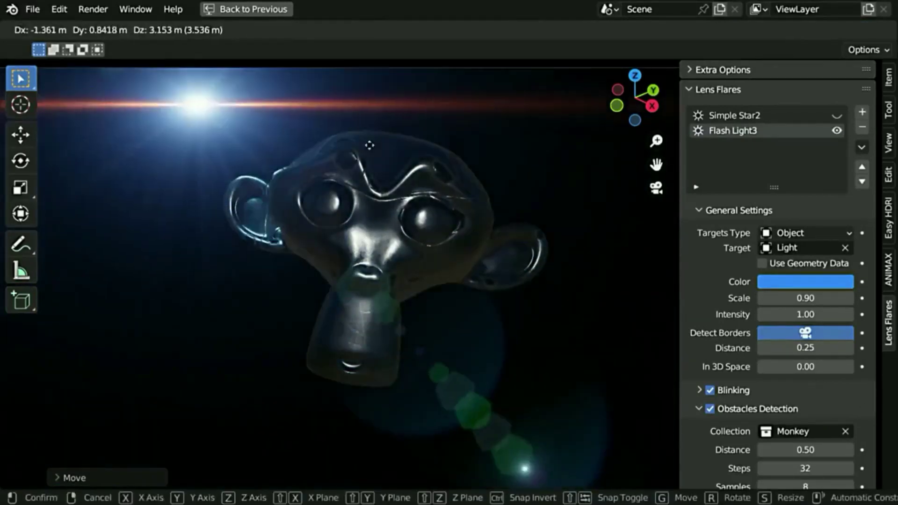
key("Return")
left_click(863, 112)
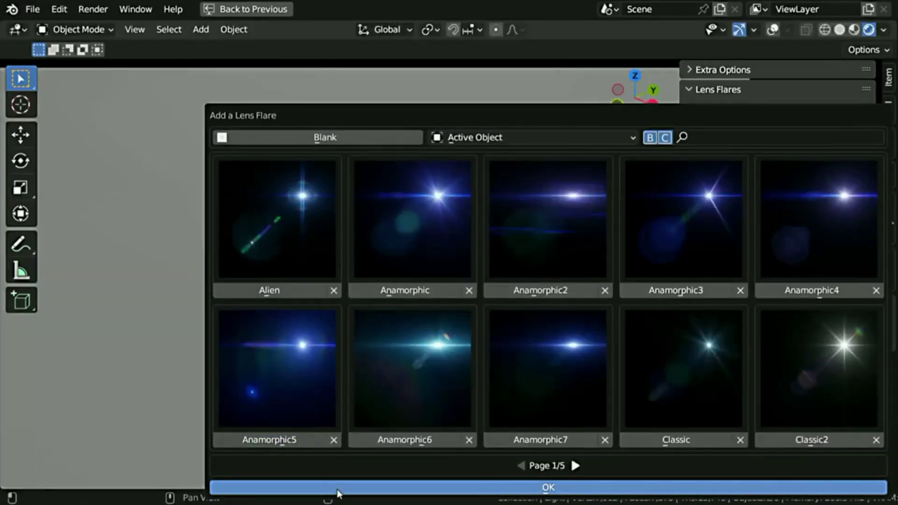
left_click(337, 487)
Step: Move the light beside the head again and swap the flare for Anamorphic7
key("g")
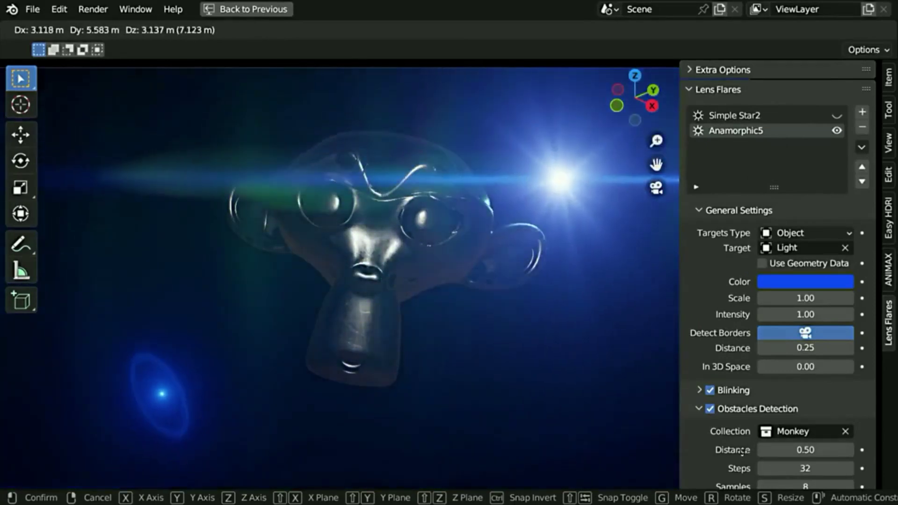
key("Return")
left_click(863, 111)
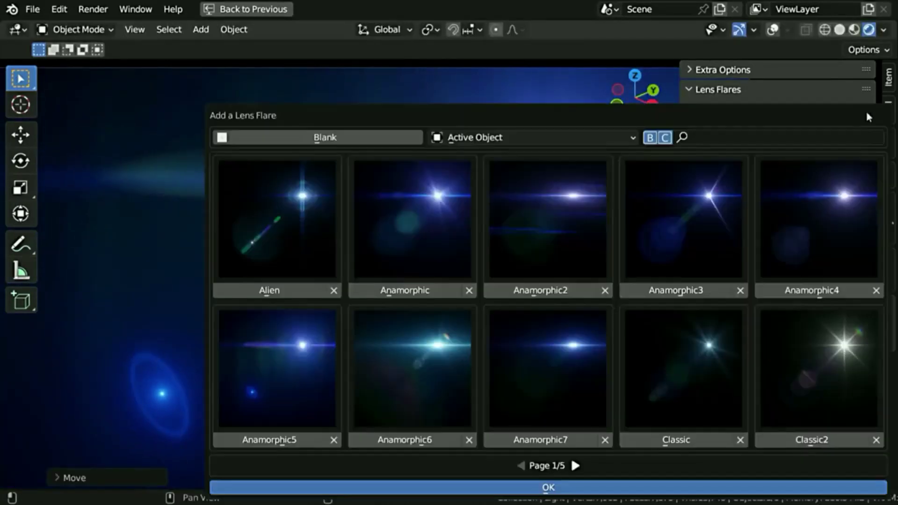
left_click(506, 335)
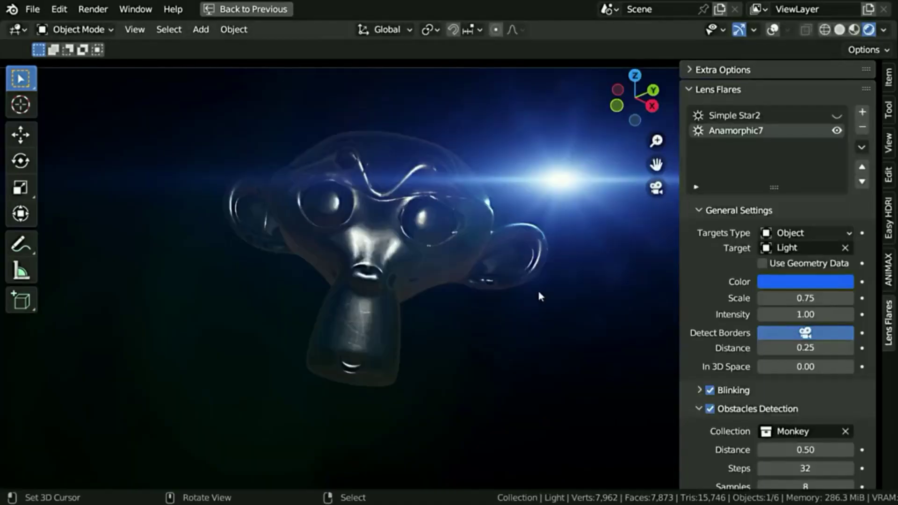
key("g")
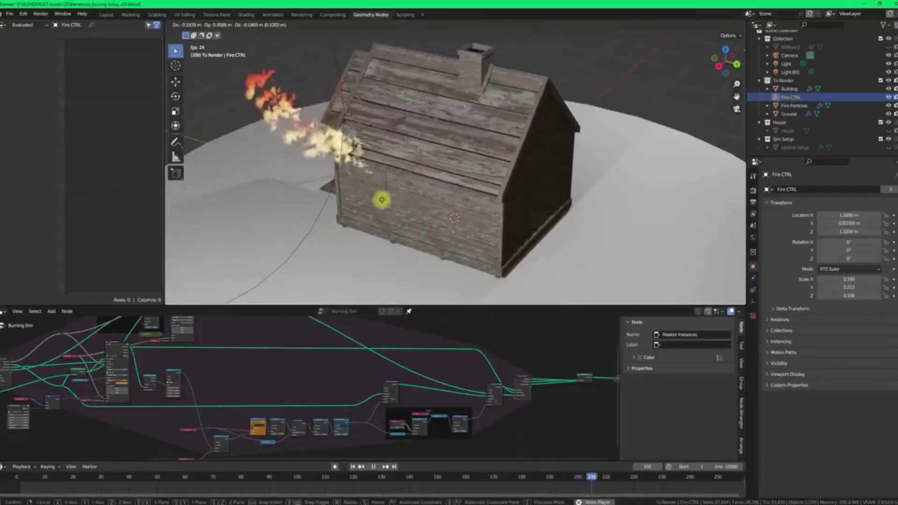
Step: Drop Fire CTRL at several spots around the wooden house, orbiting to watch flames spread
left_click(300, 173)
middle_click_drag(300, 173, 406, 182)
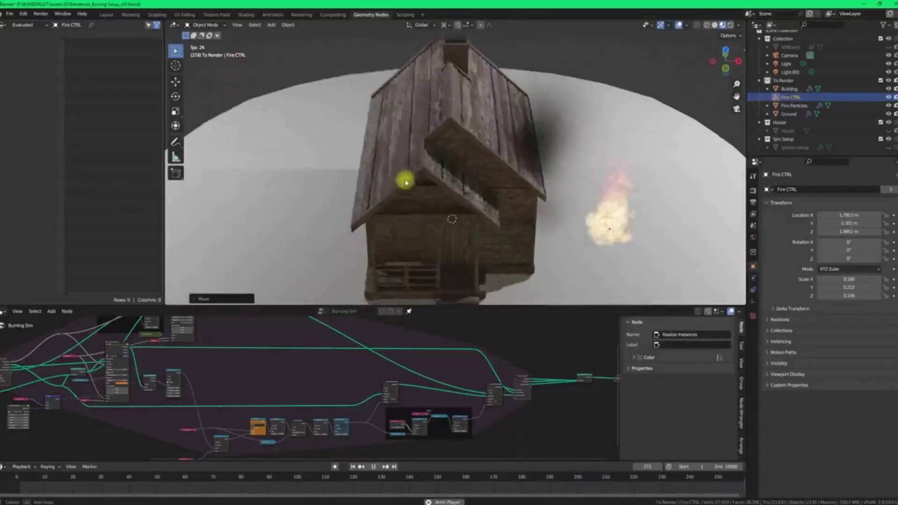
left_click(277, 157)
mouse_move(277, 157)
middle_mouse_down()
mouse_move(246, 148)
mouse_move(375, 142)
middle_mouse_up()
left_click(264, 131)
left_click(201, 274)
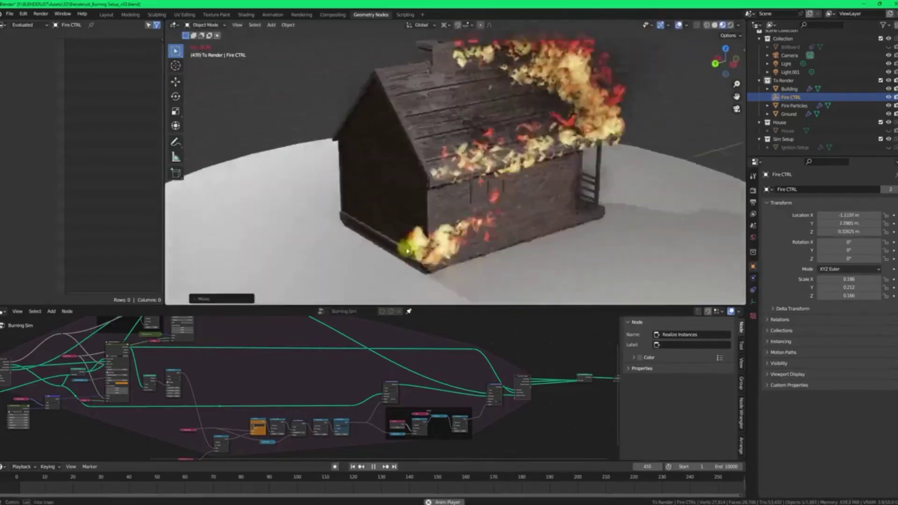
middle_click_drag(202, 273, 344, 232)
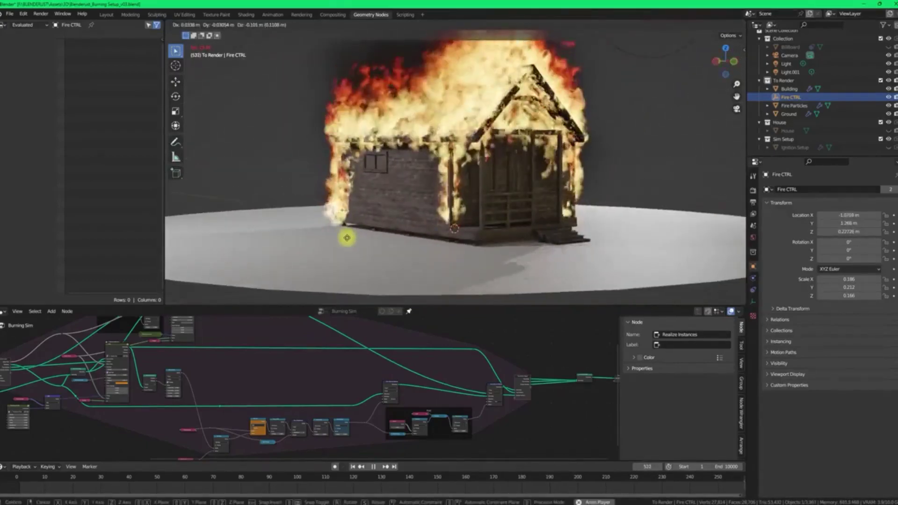
left_click(255, 179)
middle_click_drag(256, 180, 483, 205)
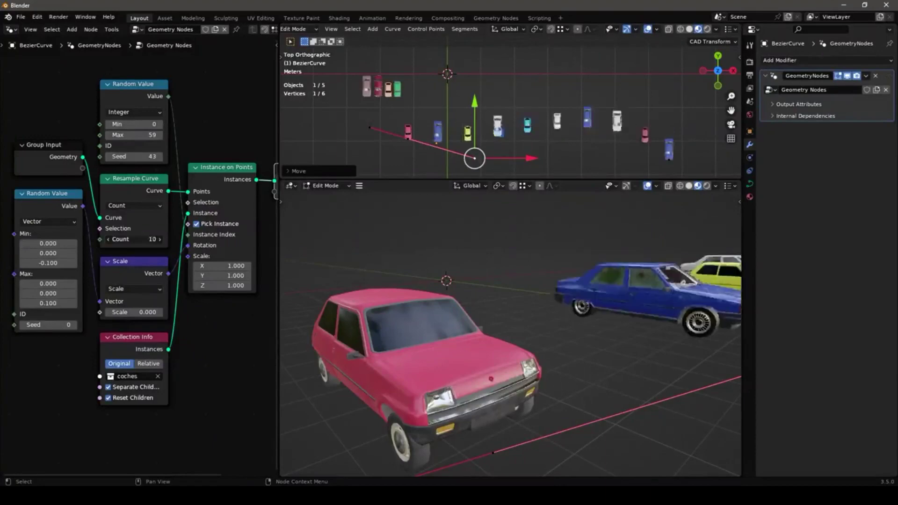
Step: Move the car path's points to bend the row, then show a Renault 5's material nodes
left_click_drag(151, 239, 593, 226)
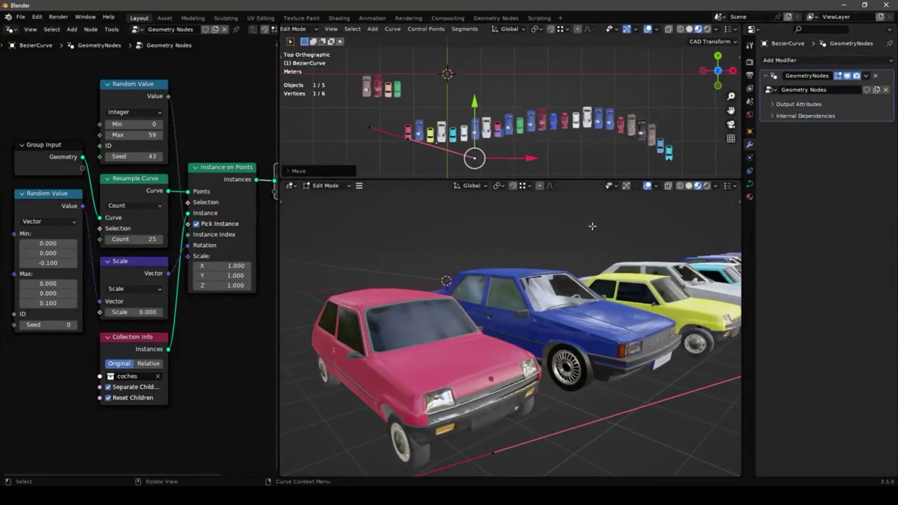
key("g")
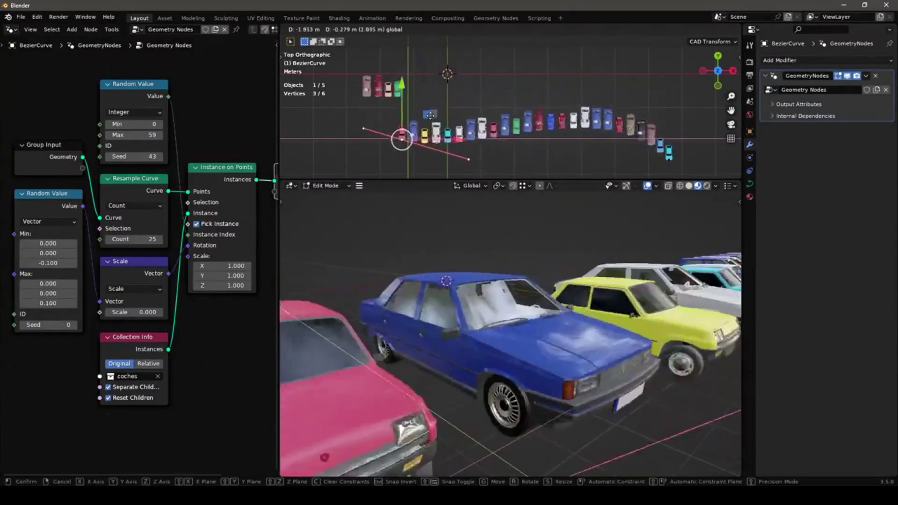
left_click(412, 136)
key("g")
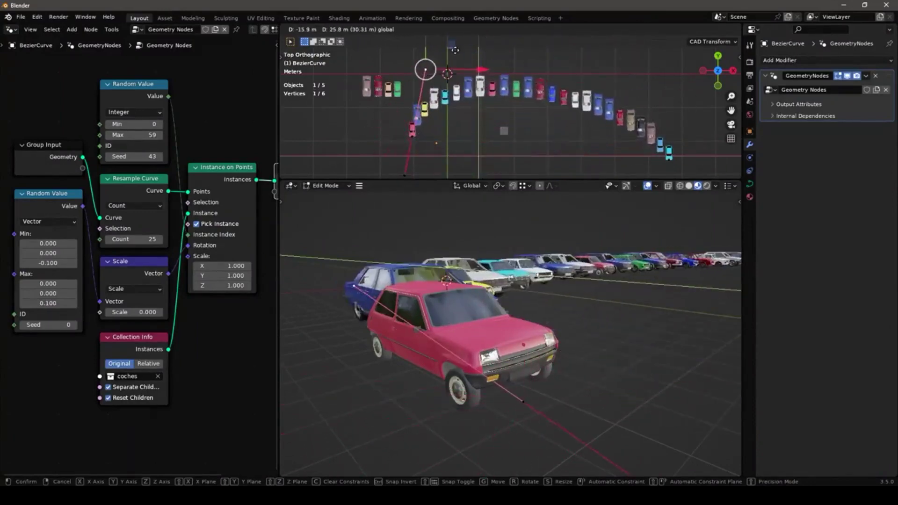
left_click(393, 94)
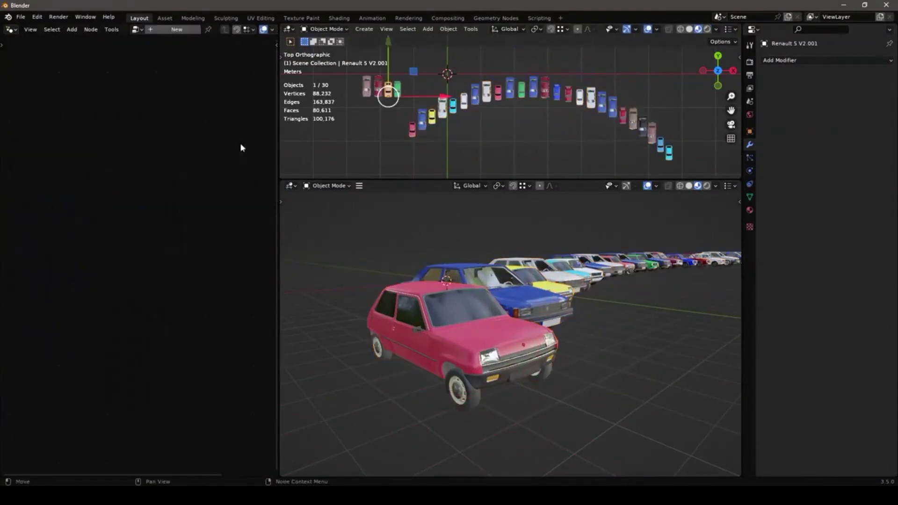
key("shift+F3")
scroll(110, 250, "up", 2)
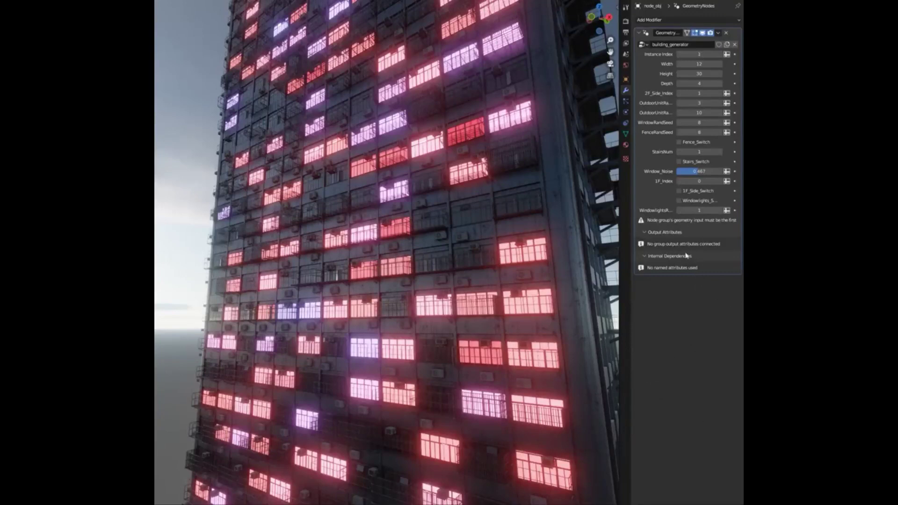
Step: Toggle Windowlights_Switch and step the WindowlightsR seed up to 7
left_click(680, 200)
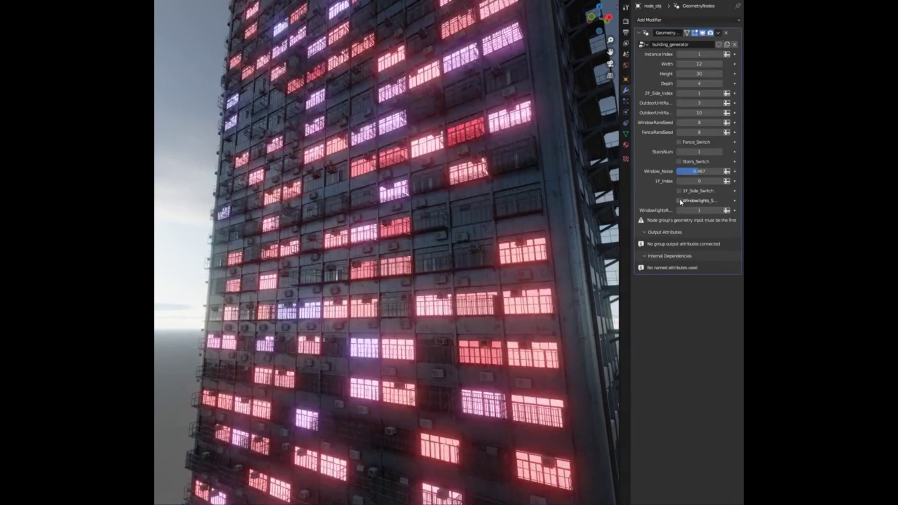
left_click(680, 201)
left_click(679, 200)
left_click(723, 210)
left_click(723, 211)
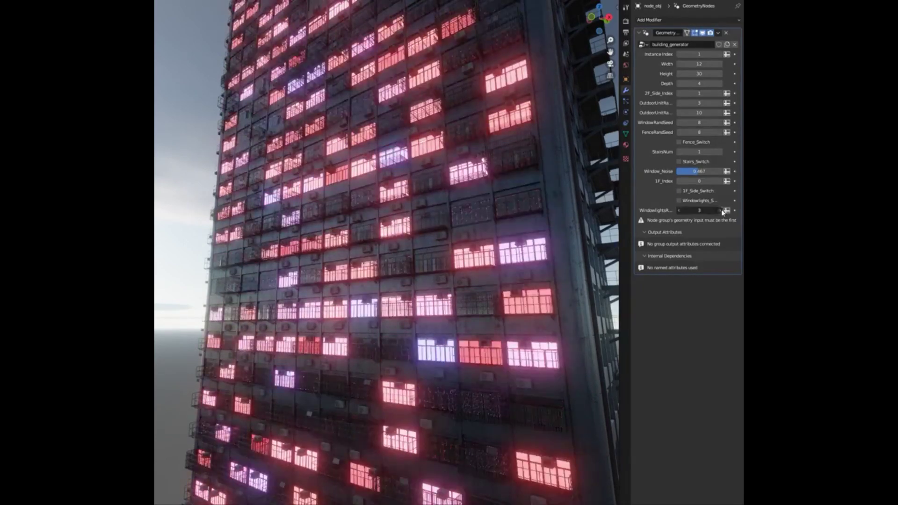
left_click(724, 210)
left_click(724, 211)
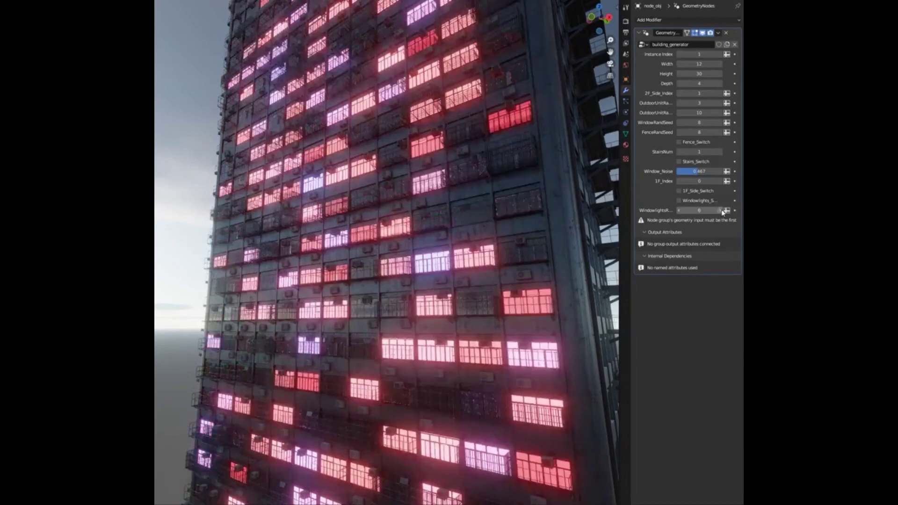
left_click(724, 210)
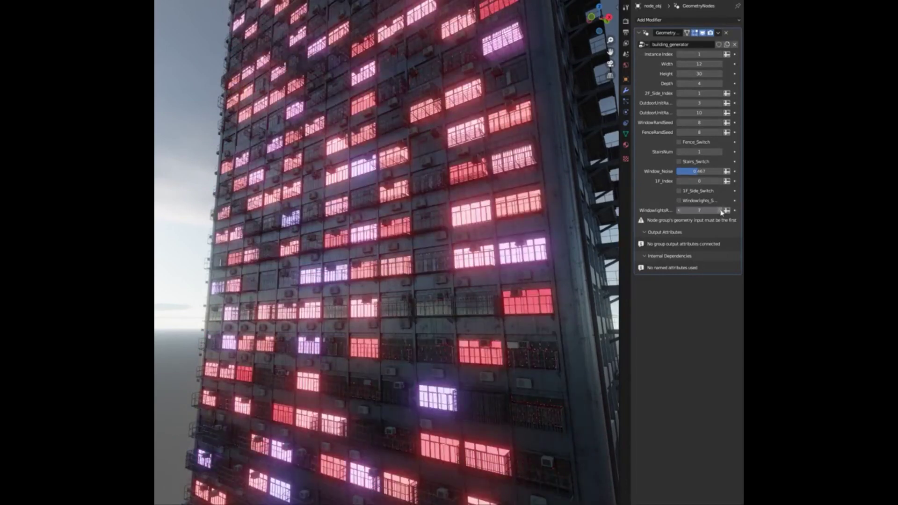
left_click(707, 205)
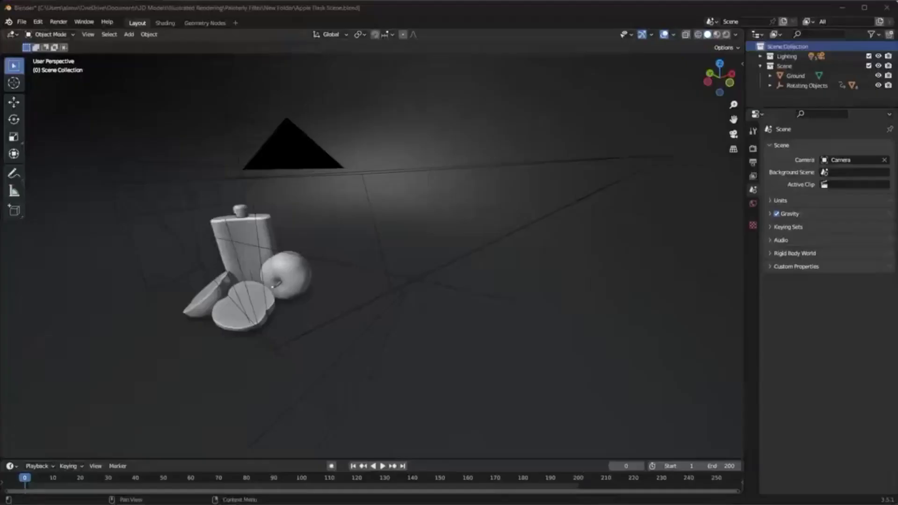
Step: Append the Paint Filter_Append object from the paint filter blend file
left_click(22, 21)
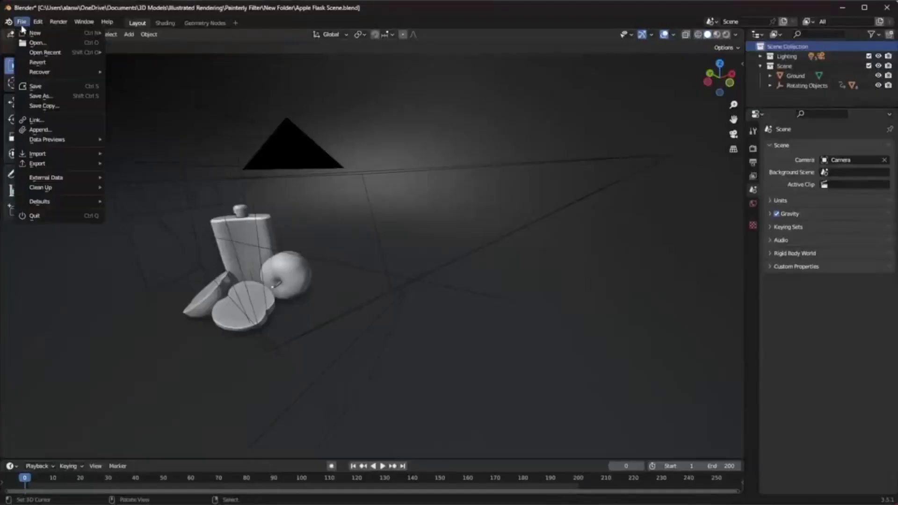
left_click(31, 127)
double_click(183, 152)
double_click(175, 202)
left_click(184, 152)
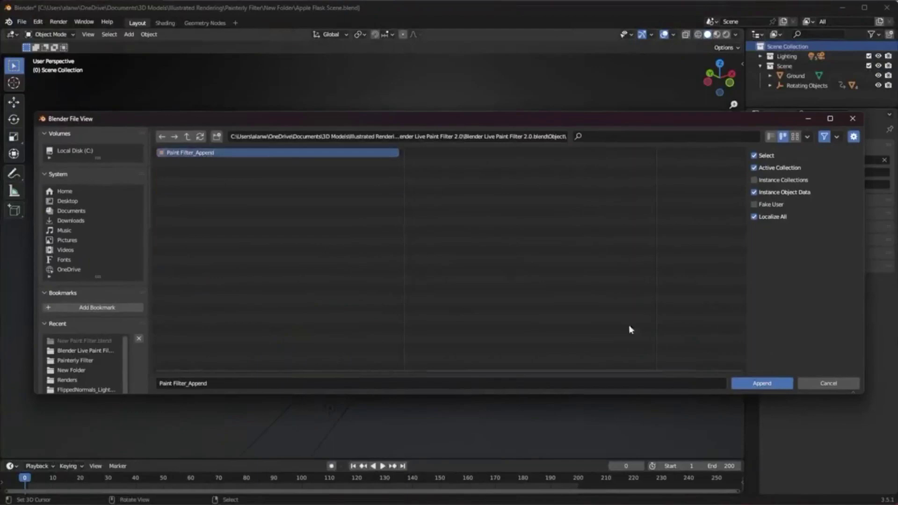
left_click(762, 383)
Step: Set the paint filter modifier's camera to Camera and fill in its scene collection
left_click(753, 234)
left_click(838, 202)
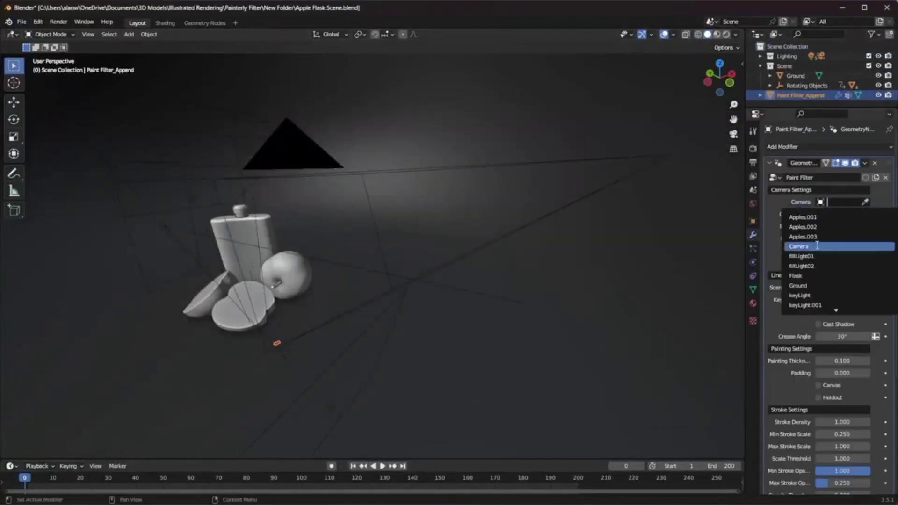
left_click(800, 246)
left_click(842, 288)
left_click(800, 313)
mouse_move(460, 272)
middle_mouse_down()
mouse_move(439, 243)
mouse_move(492, 235)
middle_mouse_up()
Step: Set the canvas resolution to 1440×1440 and view the rendered scene through the camera
key("Return")
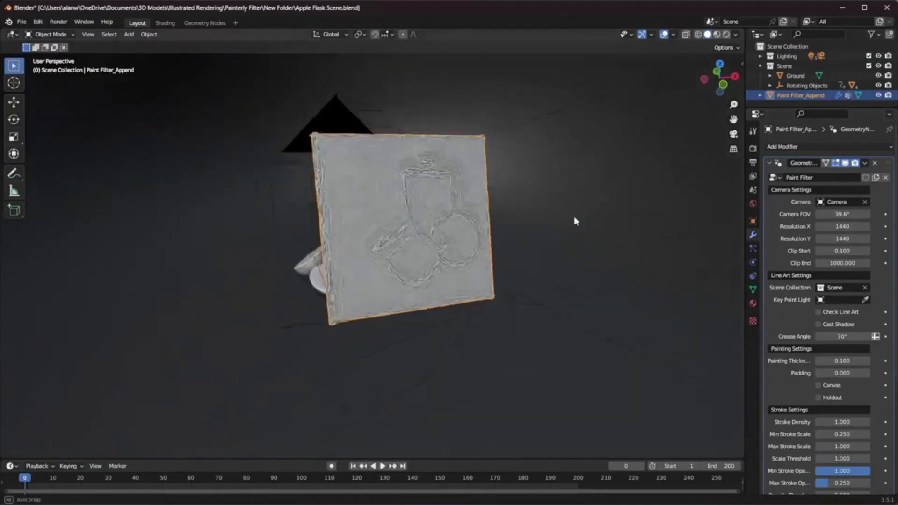
middle_click_drag(575, 216, 534, 206)
left_click(729, 36)
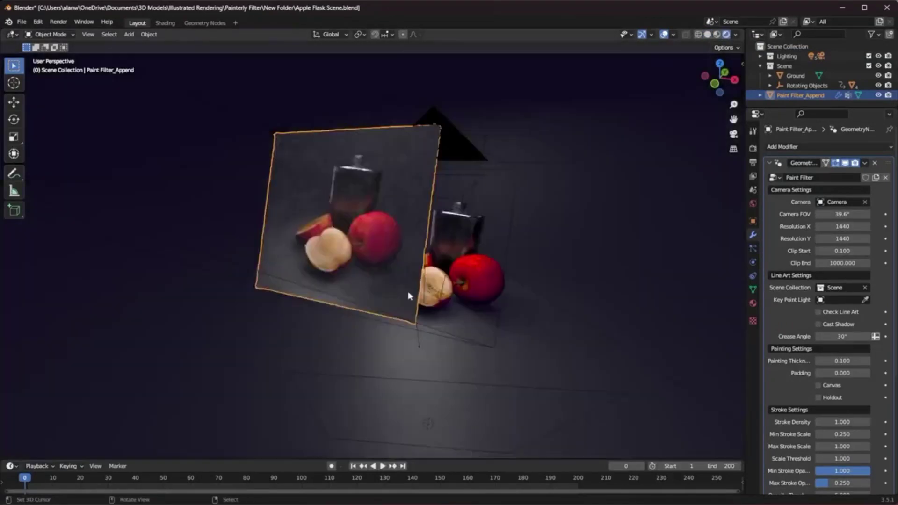
mouse_move(400, 261)
middle_mouse_down()
mouse_move(471, 299)
mouse_move(421, 297)
mouse_move(461, 298)
middle_mouse_up()
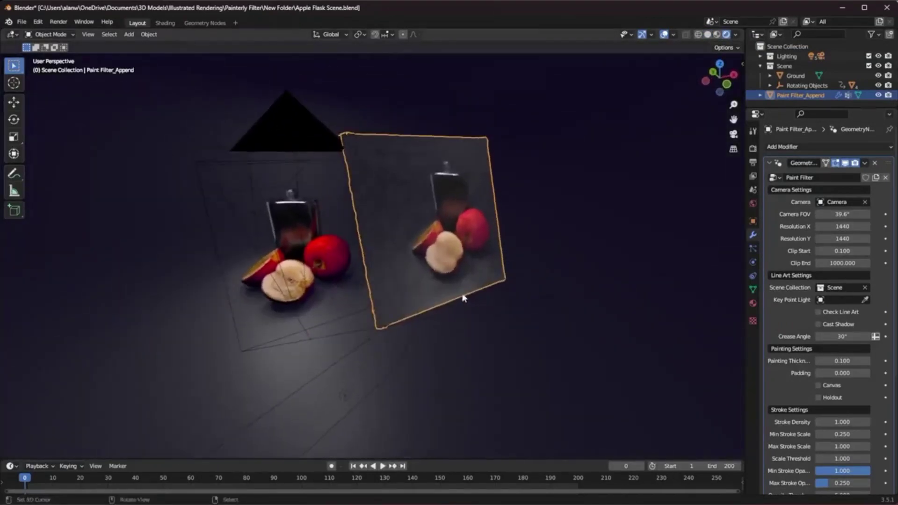
key("KP_0")
scroll(843, 337, "down", 2)
type("0.75")
Step: Set stroke scale 0.5 to 2, bump strength 1, painter's colour 1, and shift clip start
key("Return")
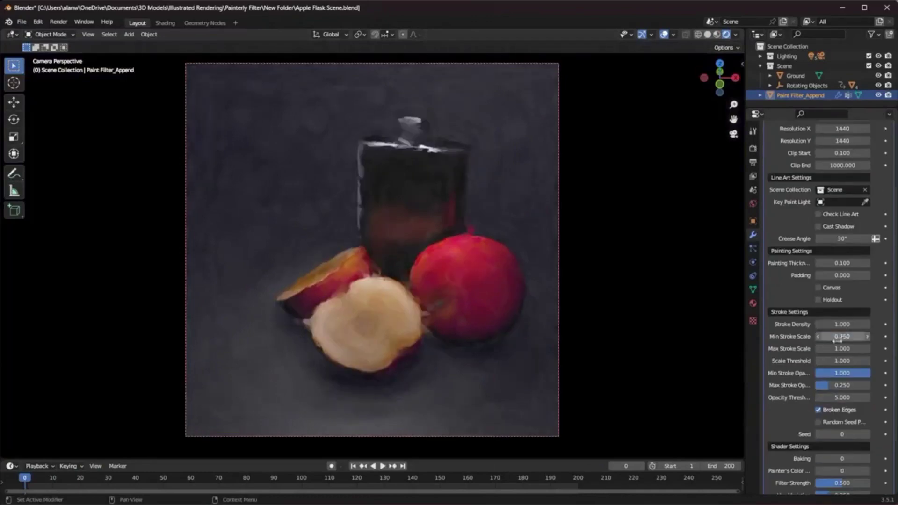
type("4")
key("Return")
key("Return")
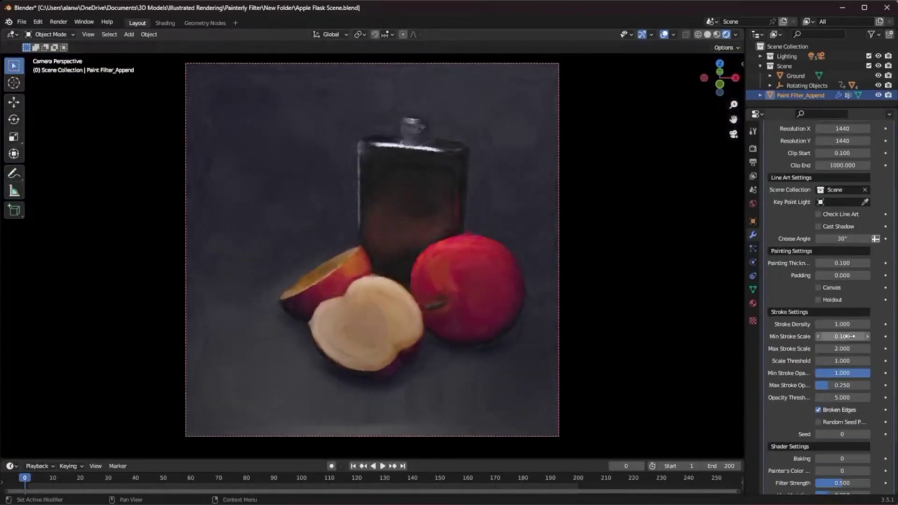
scroll(830, 432, "down", 3)
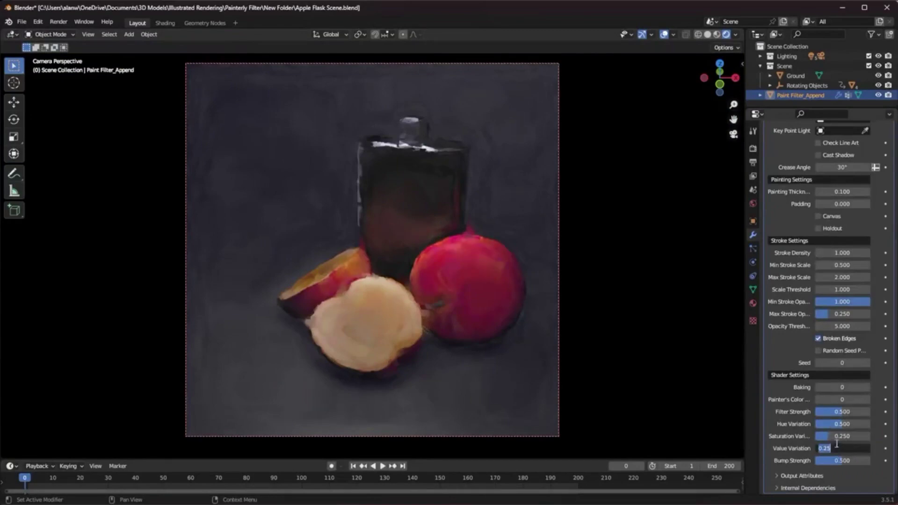
type("1")
key("Return")
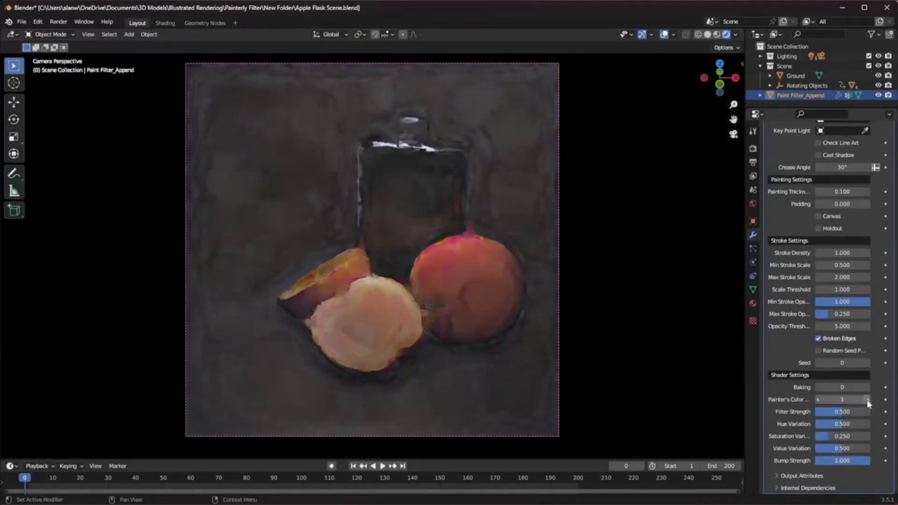
mouse_move(506, 302)
middle_mouse_down()
mouse_move(531, 303)
mouse_move(478, 305)
middle_mouse_up()
scroll(859, 286, "up", 3)
scroll(858, 287, "up", 3)
mouse_move(836, 251)
left_mouse_down()
mouse_move(871, 251)
mouse_move(808, 250)
left_mouse_up()
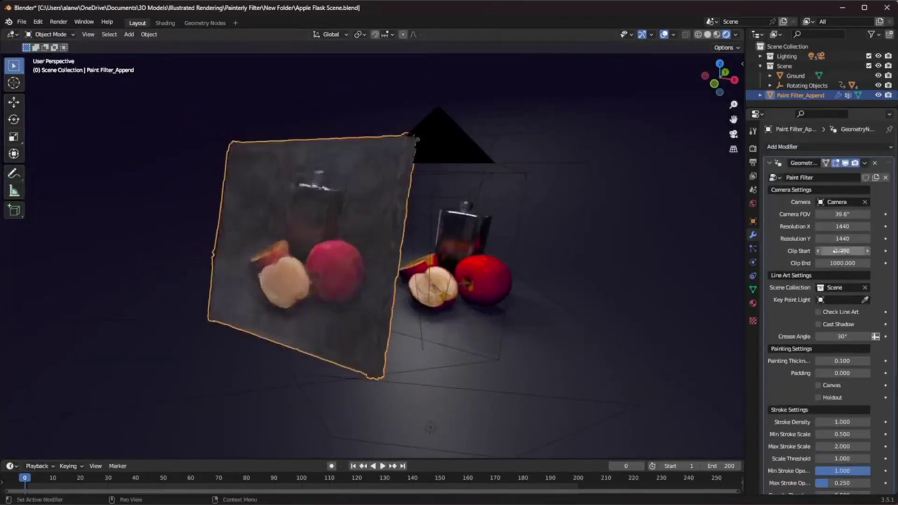
Step: Set clip start to 0.09 and use keyLight as the filter's key point light
middle_click_drag(596, 262, 833, 315)
left_click(819, 312)
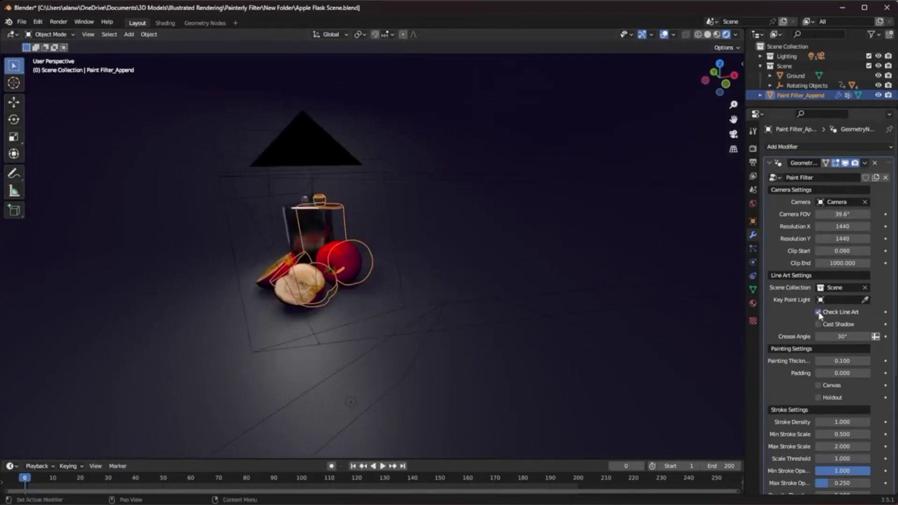
left_click(851, 299)
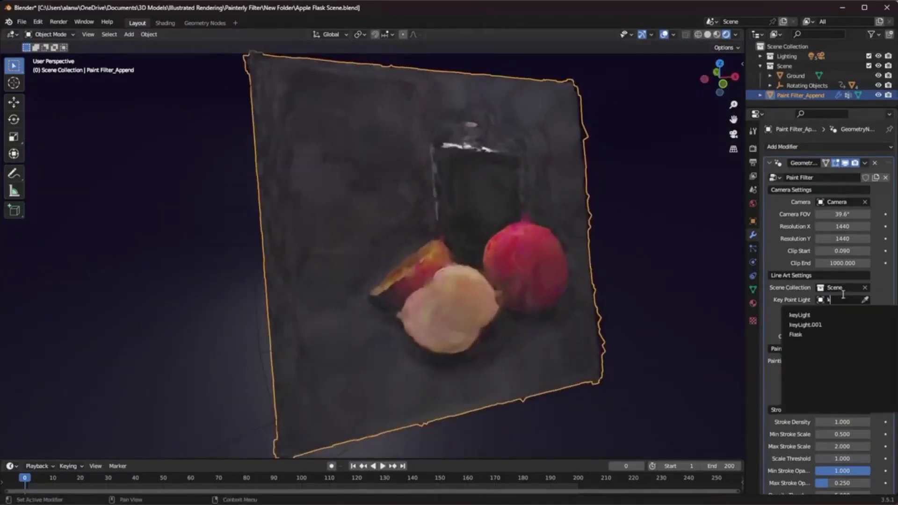
left_click(823, 316)
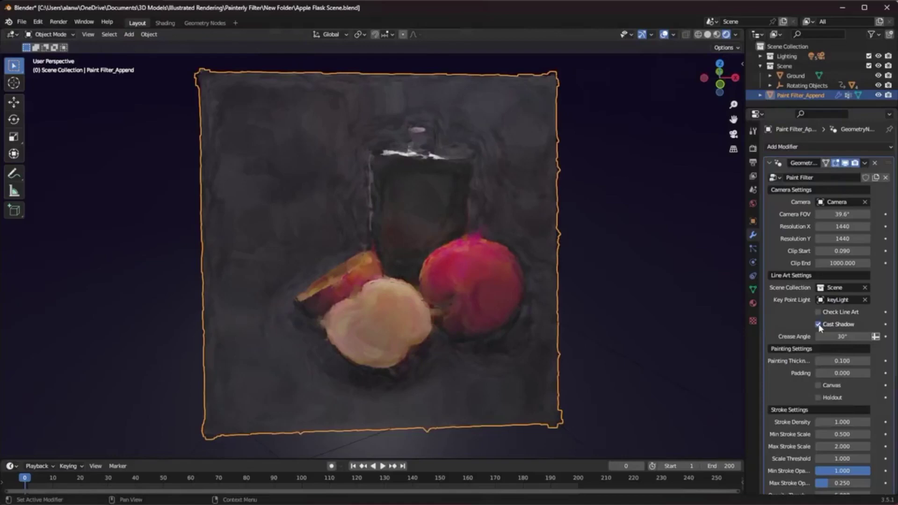
Step: In camera view, move and rotate the Apples.003 half, then play the animation
key("KP_0")
left_click(393, 337)
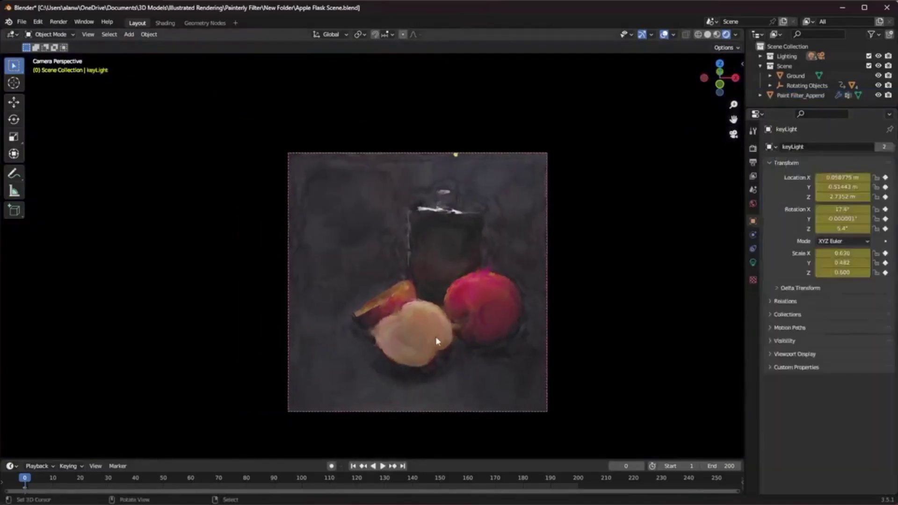
key("g")
key("Return")
key("r")
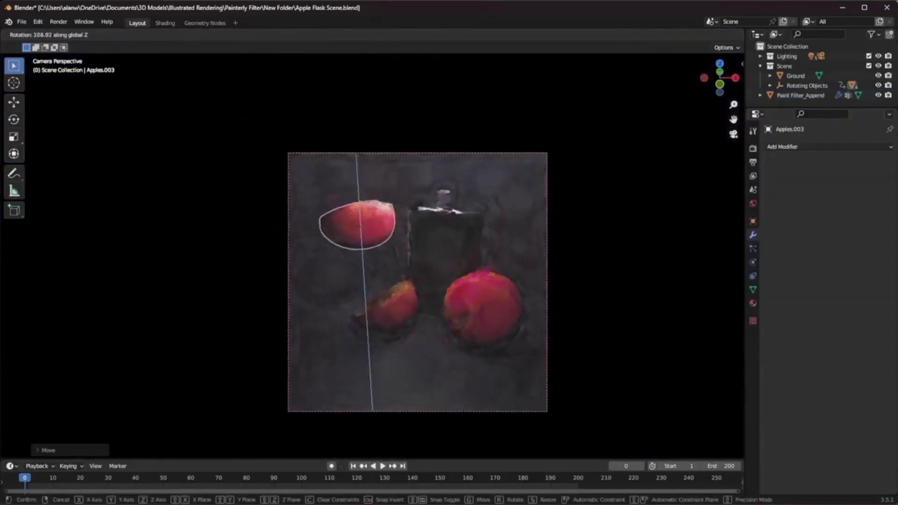
key("Return")
key("space")
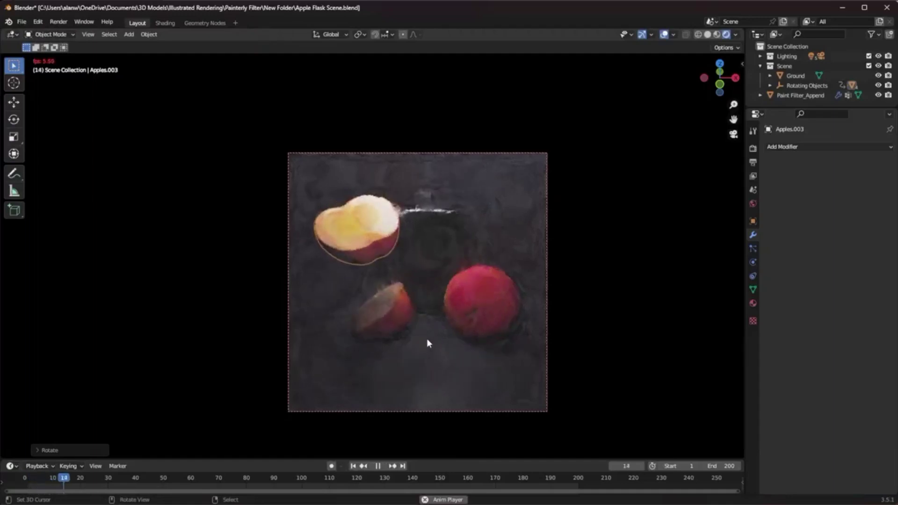